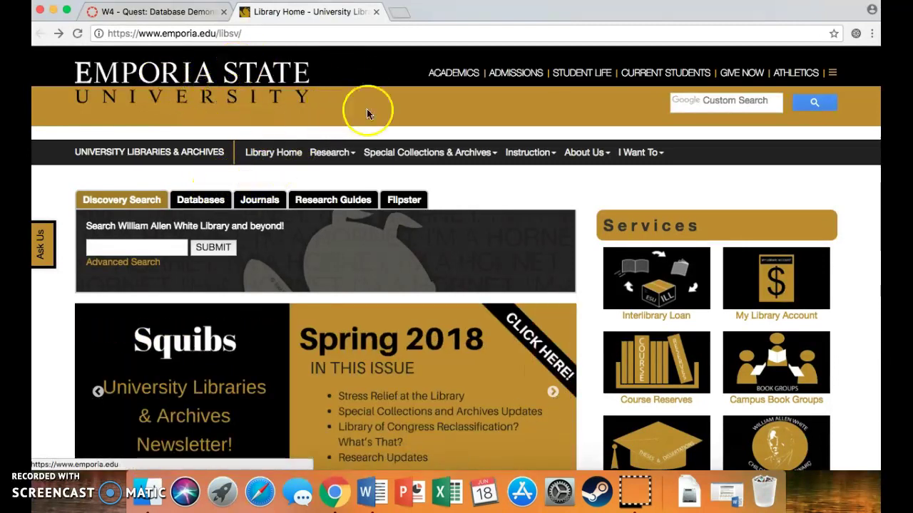
Step: Open the BioOne database from the university library's A-Z database list
click(199, 202)
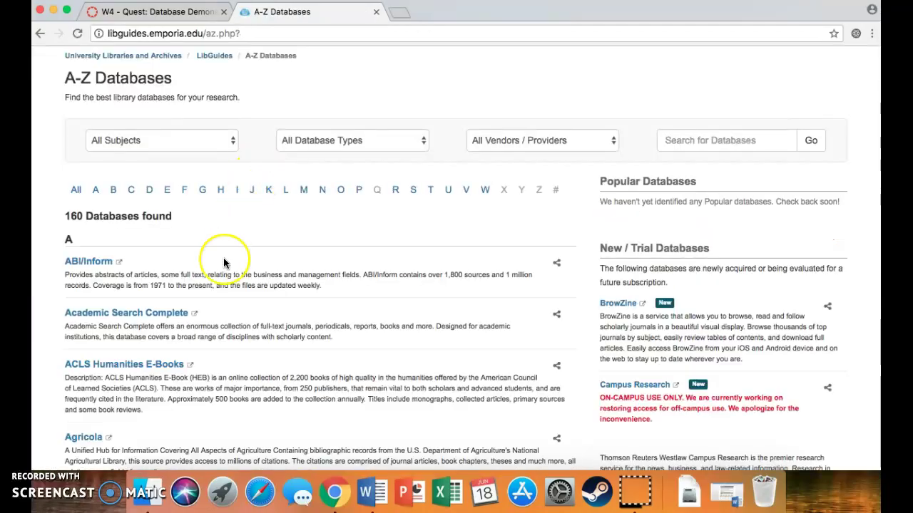
scroll(224, 260, down, 10)
scroll(224, 262, down, 10)
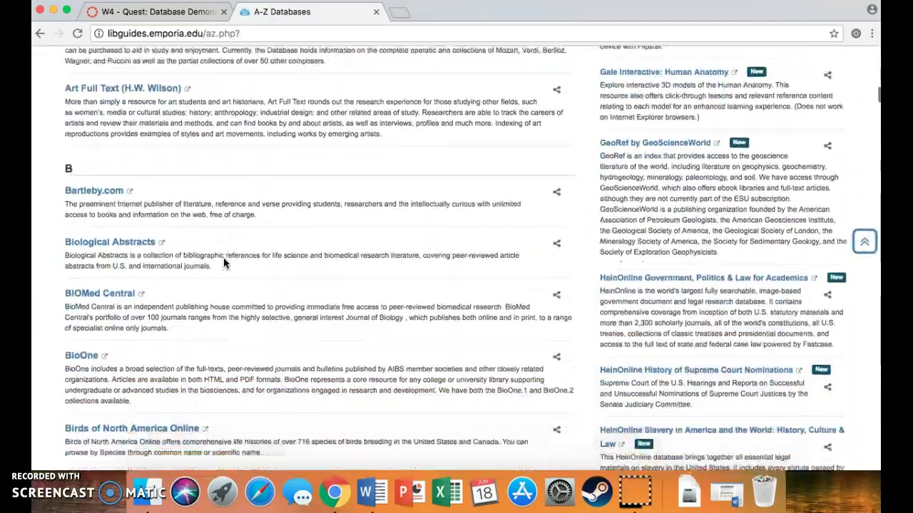
click(82, 296)
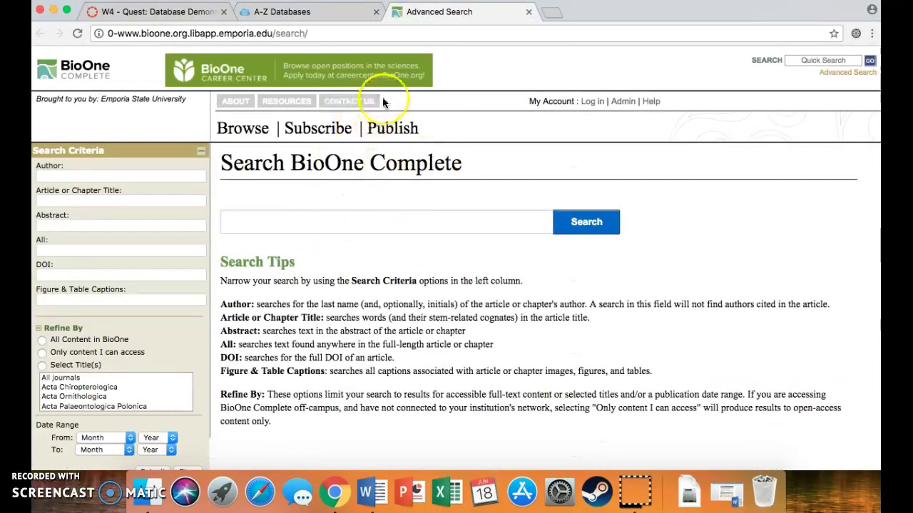
Step: Run a quick search for "giraffe" and look through the listed articles
click(823, 61)
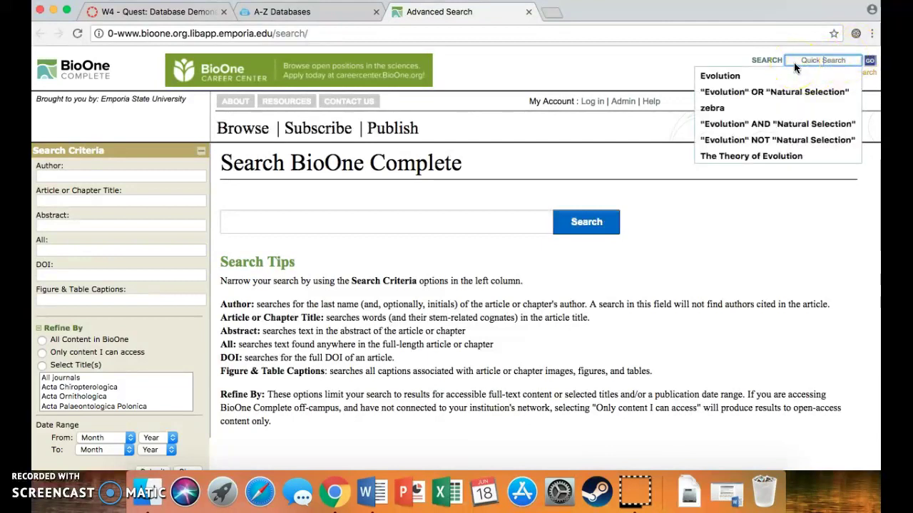
text(giraffe)
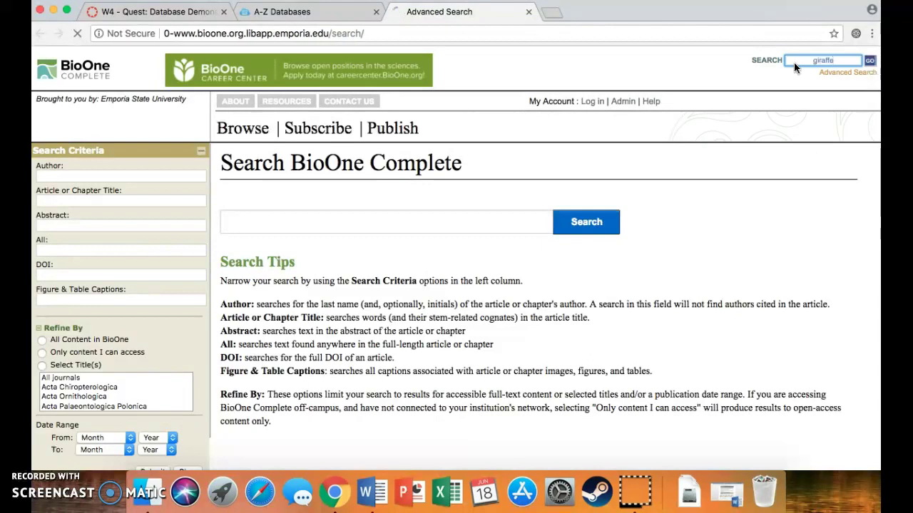
scroll(460, 268, down, 5)
scroll(460, 269, down, 8)
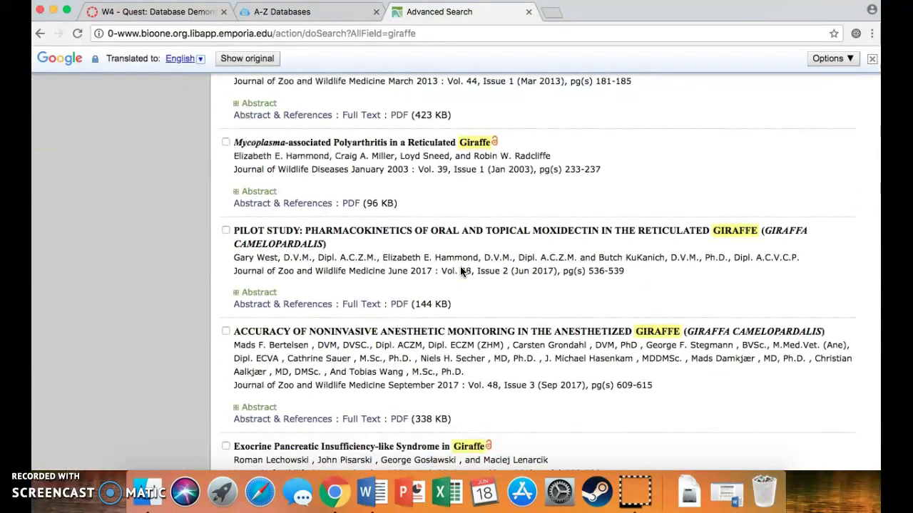
scroll(460, 271, down, 8)
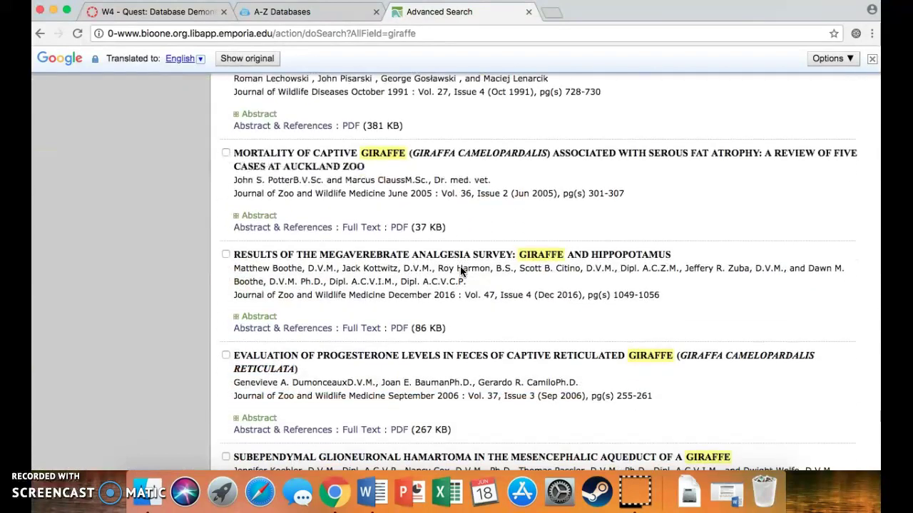
scroll(460, 266, up, 20)
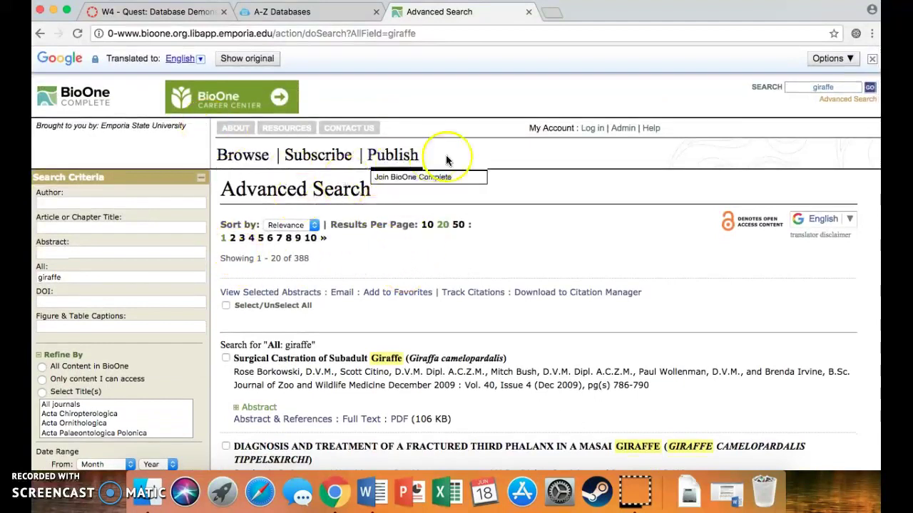
Step: Open the Advanced Search topic in the BioOne Complete help pages
click(653, 129)
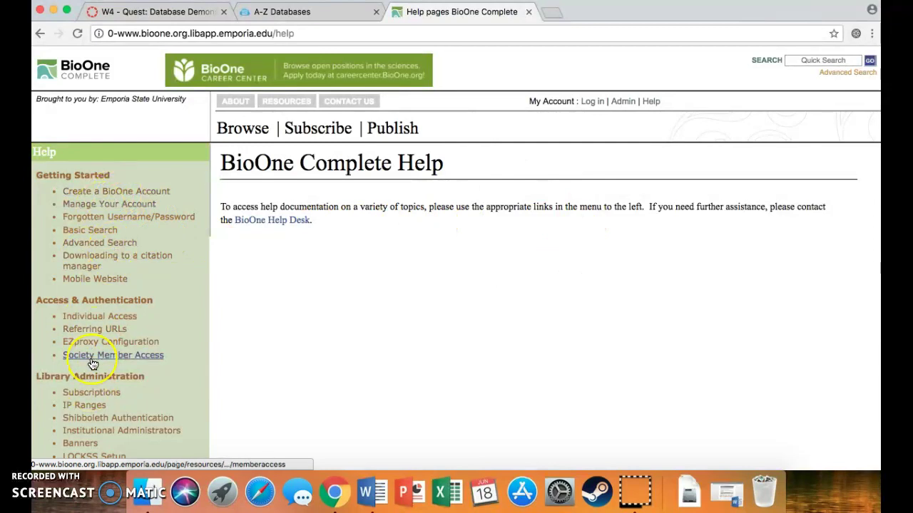
scroll(92, 362, down, 5)
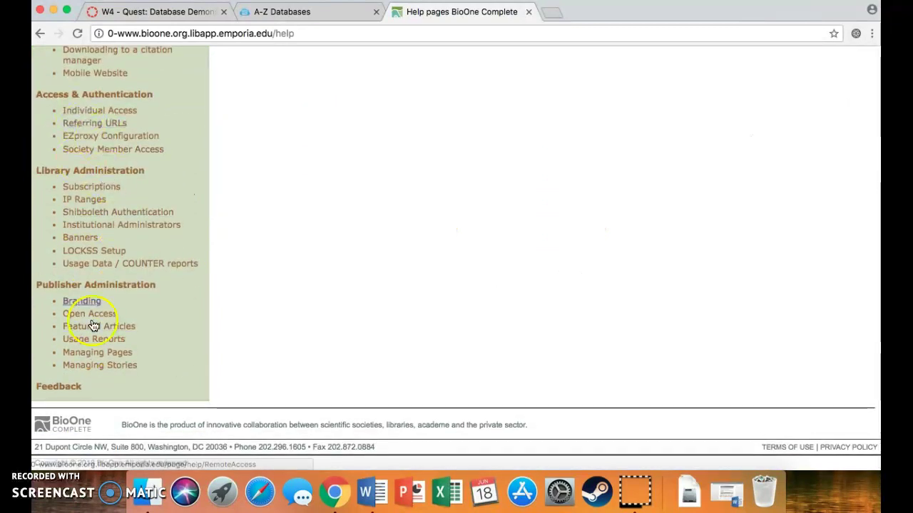
scroll(120, 226, up, 4)
scroll(119, 225, up, 1)
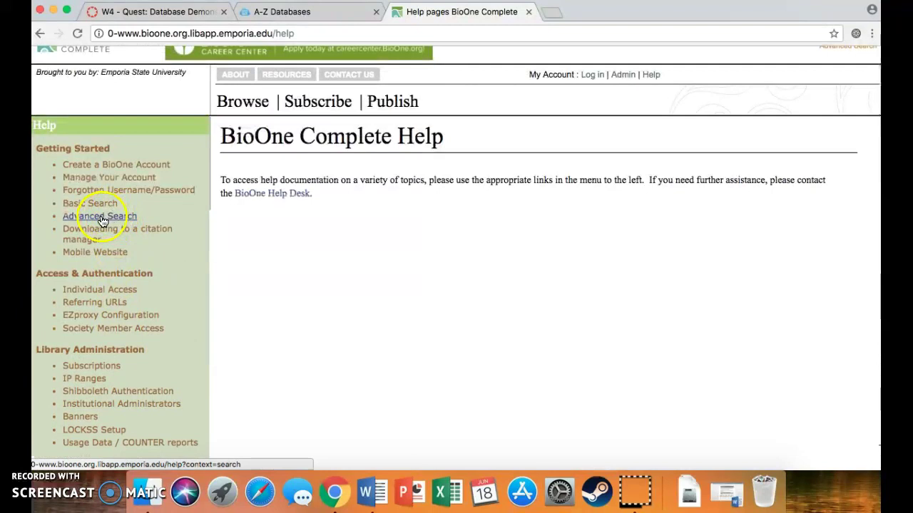
click(102, 222)
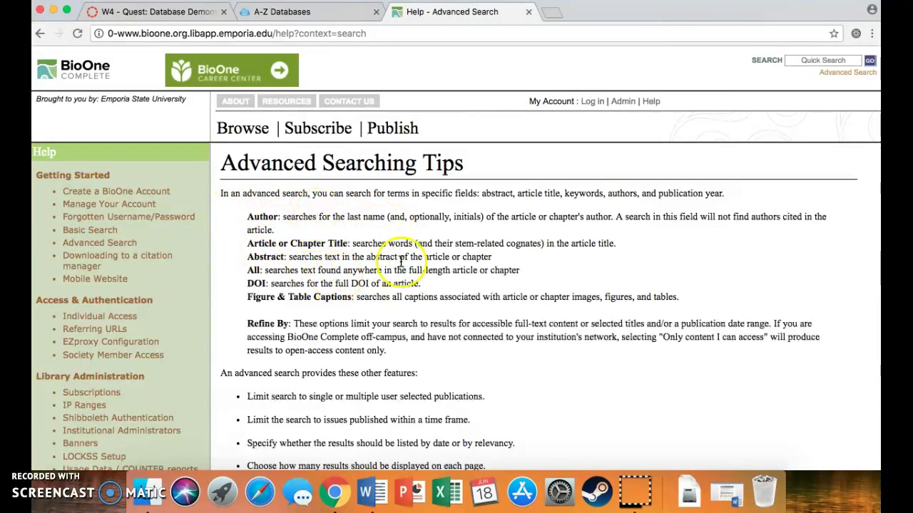
Step: Read through the Advanced Searching Tips, examining the sections on quoted phrases, Boolean operators and full-text searching
scroll(417, 253, down, 3)
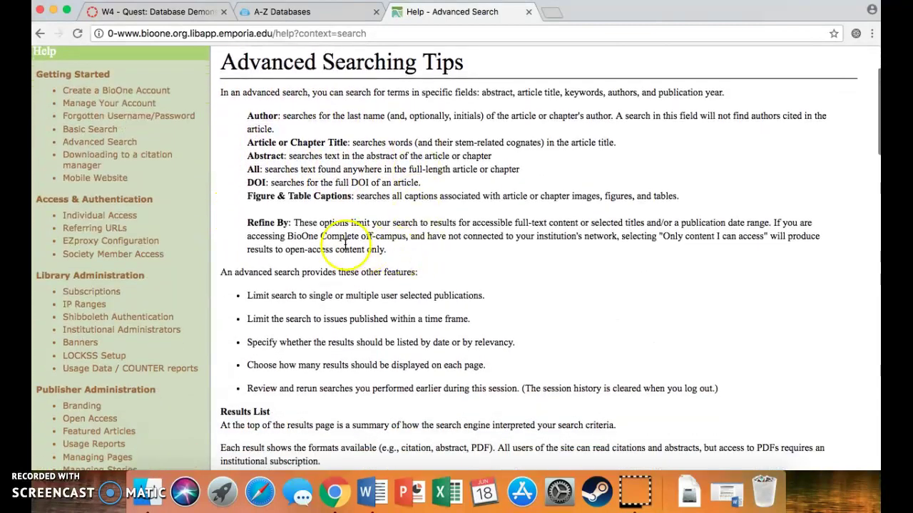
scroll(369, 238, down, 10)
scroll(369, 239, down, 10)
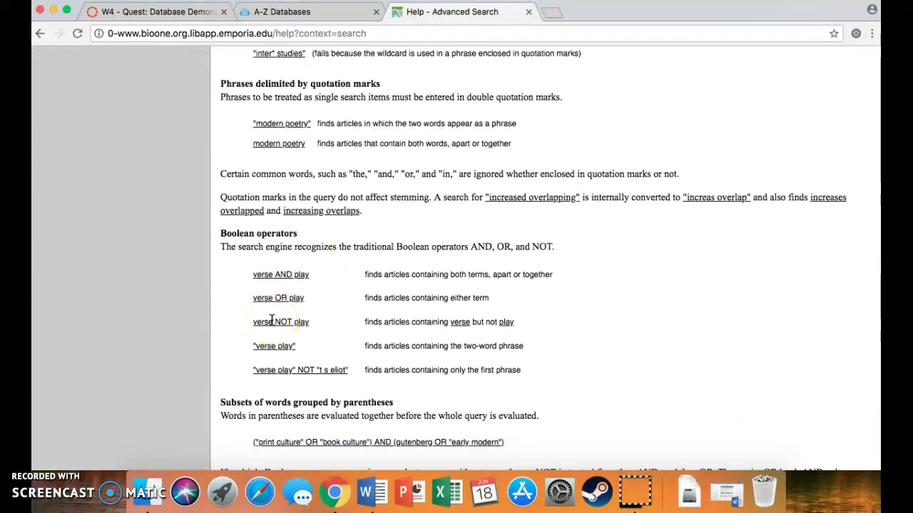
scroll(321, 235, up, 4)
scroll(322, 240, down, 2)
scroll(321, 240, down, 20)
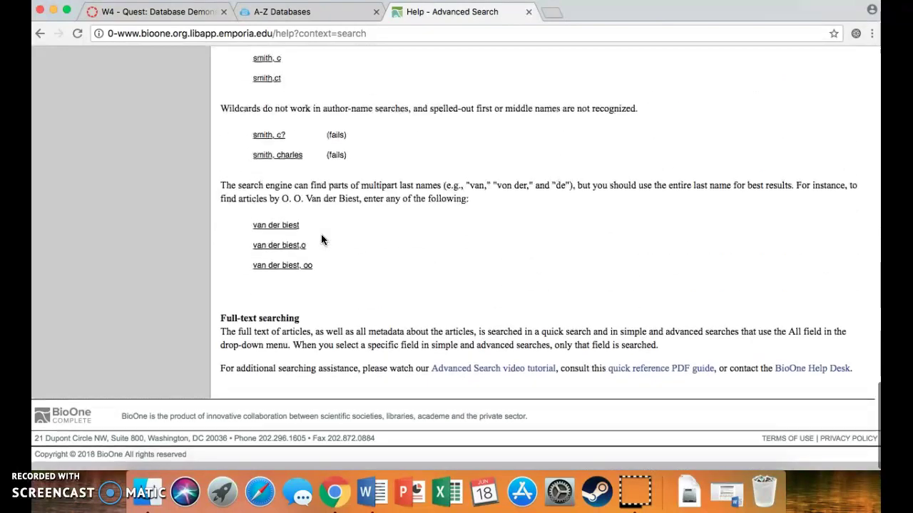
scroll(321, 240, up, 20)
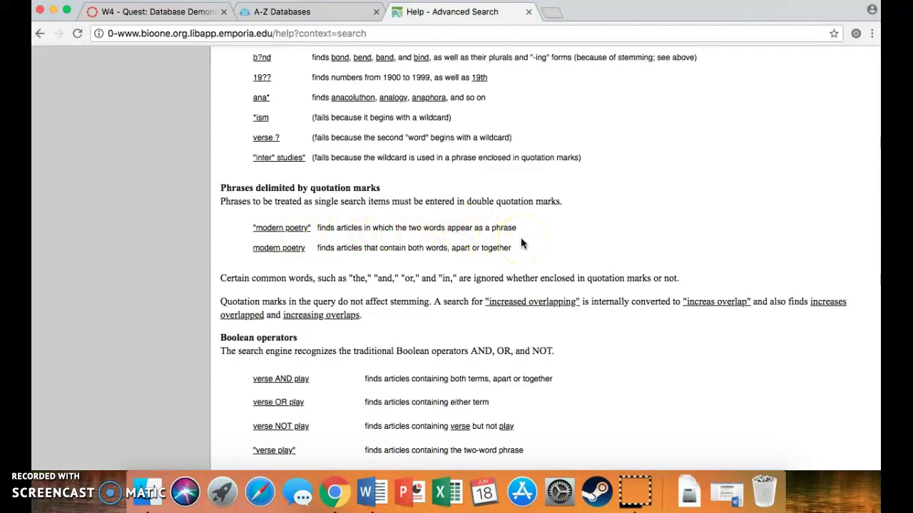
scroll(520, 243, up, 15)
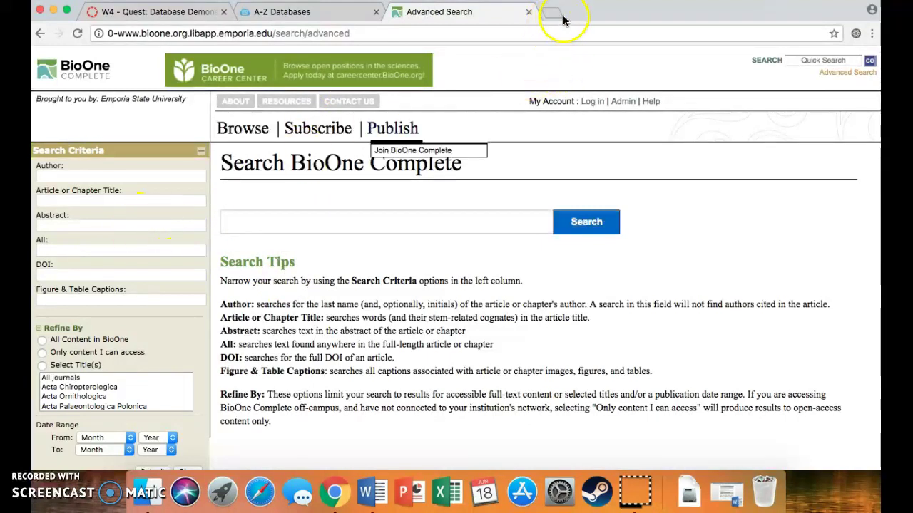
Step: Fill the All search criterion with the earlier query "Evolution" OR "Natural Selection"
mouse_move(268, 138)
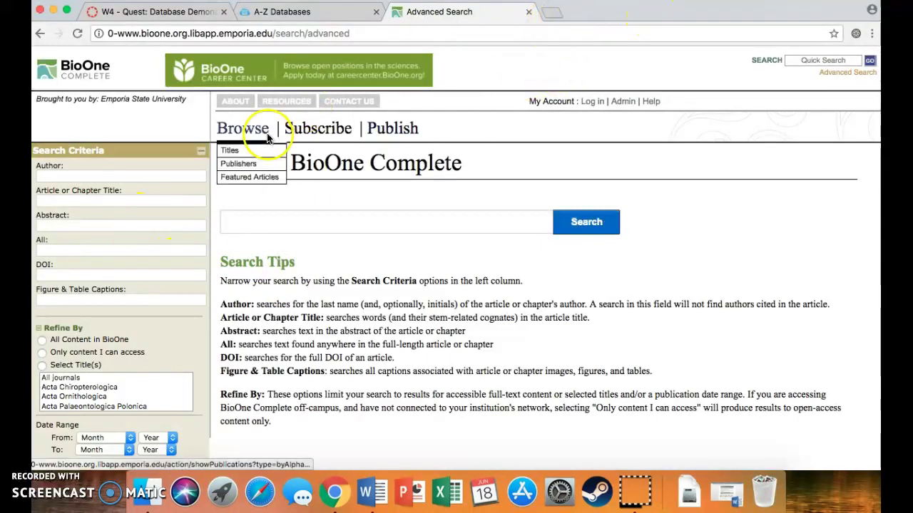
click(72, 250)
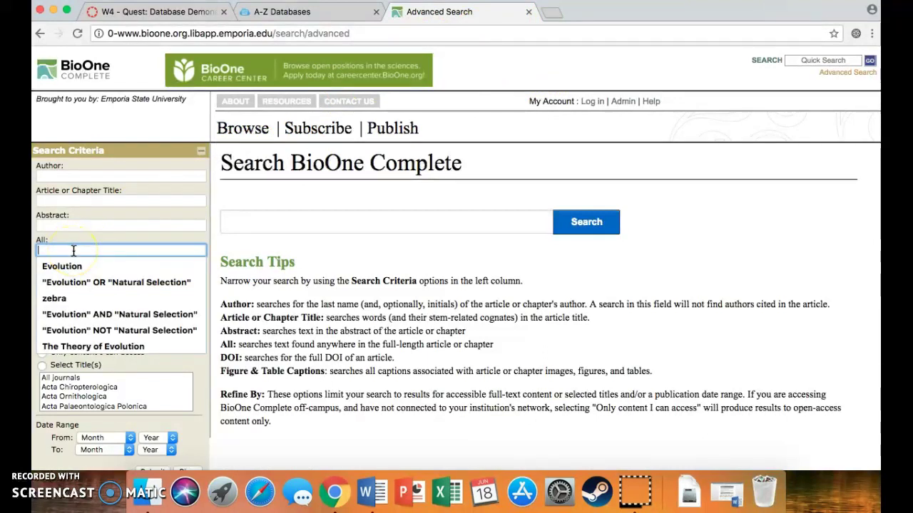
click(98, 285)
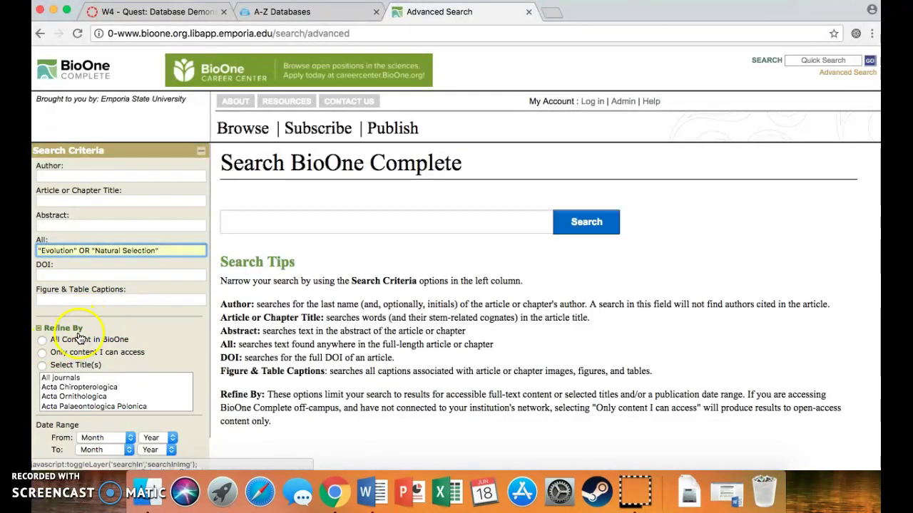
Step: Examine the journal titles available for refining the advanced search
scroll(97, 345, down, 1)
scroll(100, 351, down, 1)
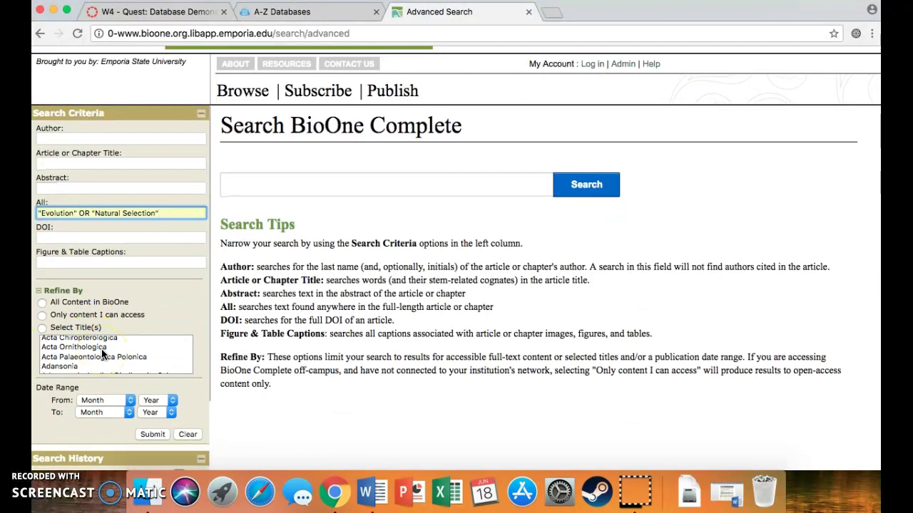
scroll(102, 354, up, 1)
scroll(101, 348, down, 5)
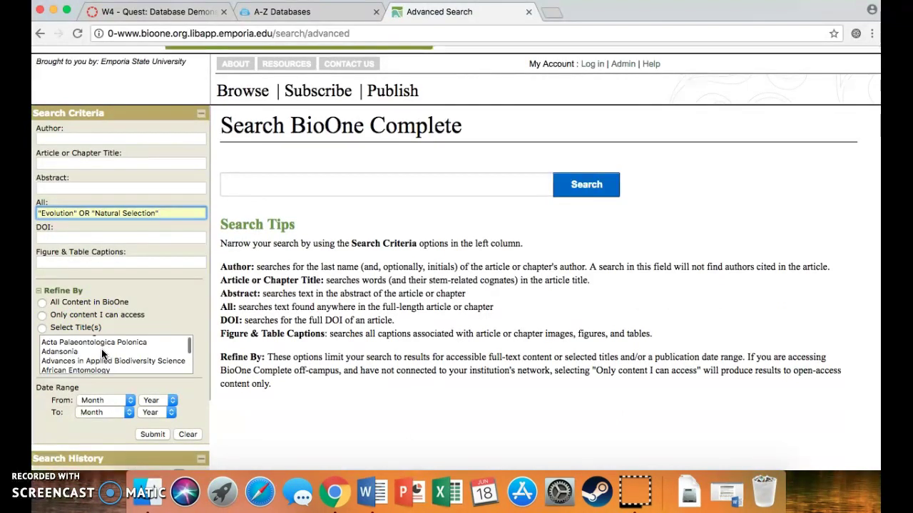
scroll(101, 353, down, 15)
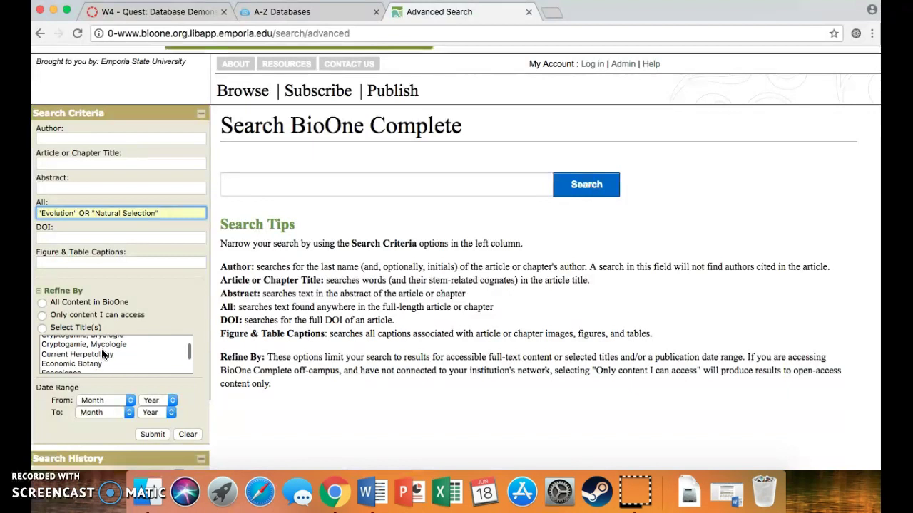
scroll(101, 349, down, 15)
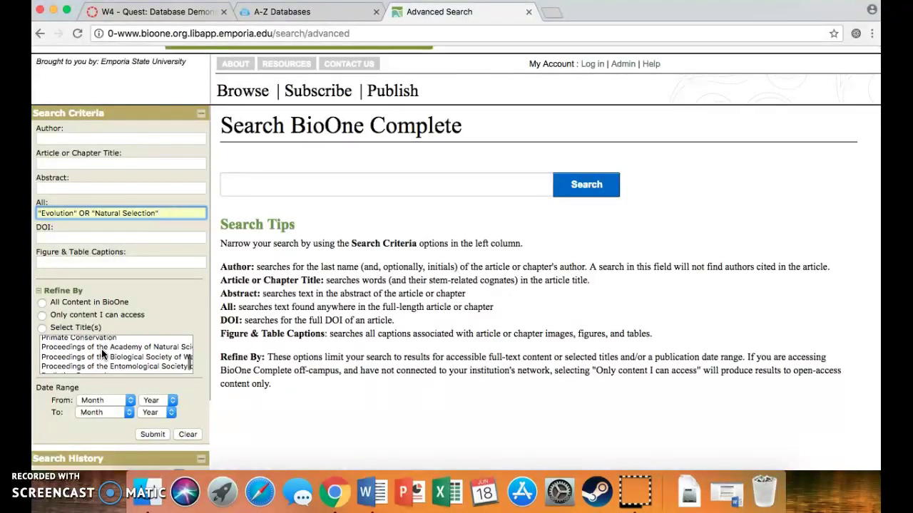
scroll(101, 349, down, 15)
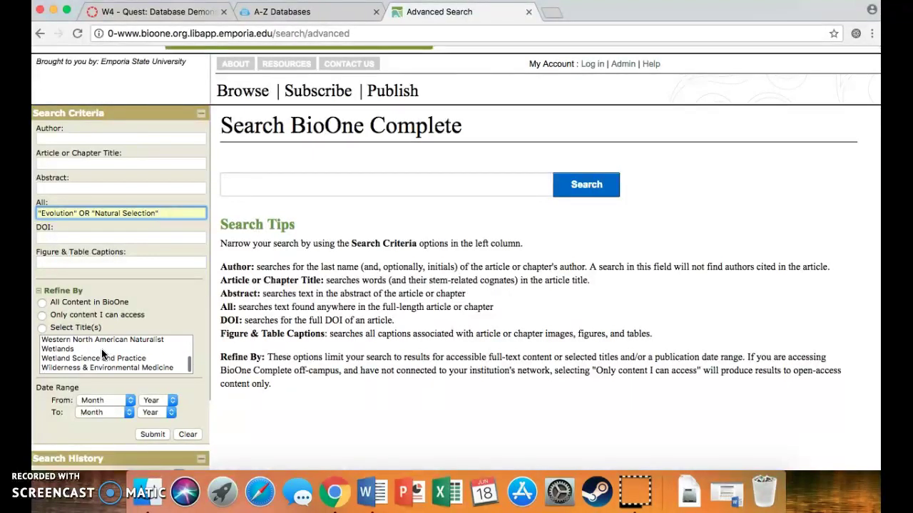
scroll(102, 349, up, 10)
scroll(101, 348, up, 15)
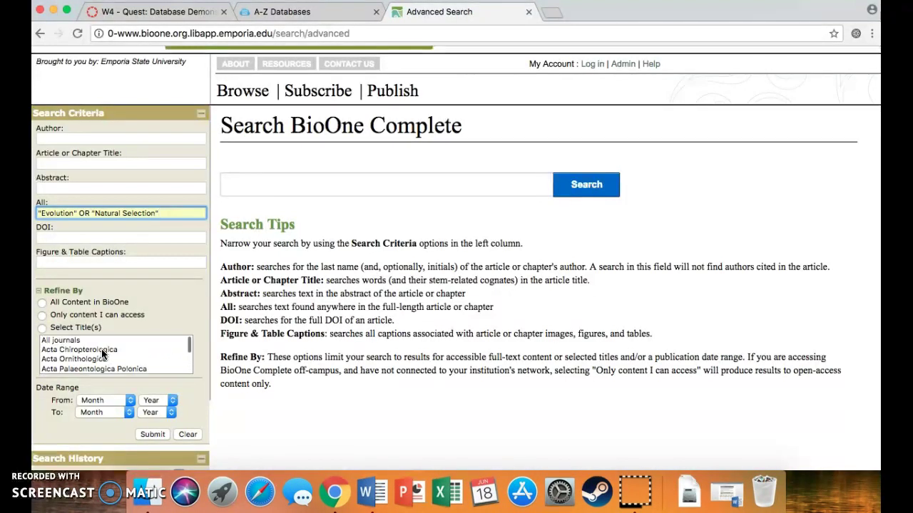
scroll(101, 349, down, 1)
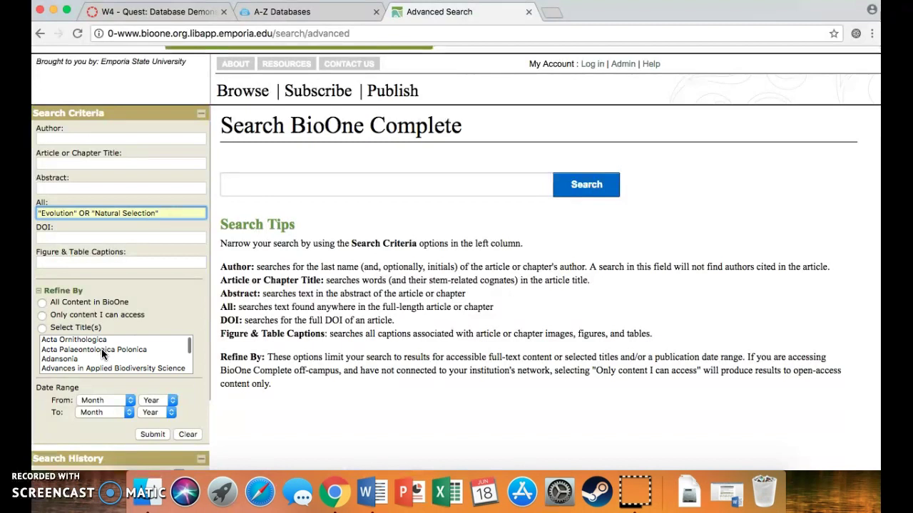
Step: Refine the search by Select Title(s) and choose the journal Human Biology
click(45, 308)
click(42, 328)
scroll(95, 352, down, 5)
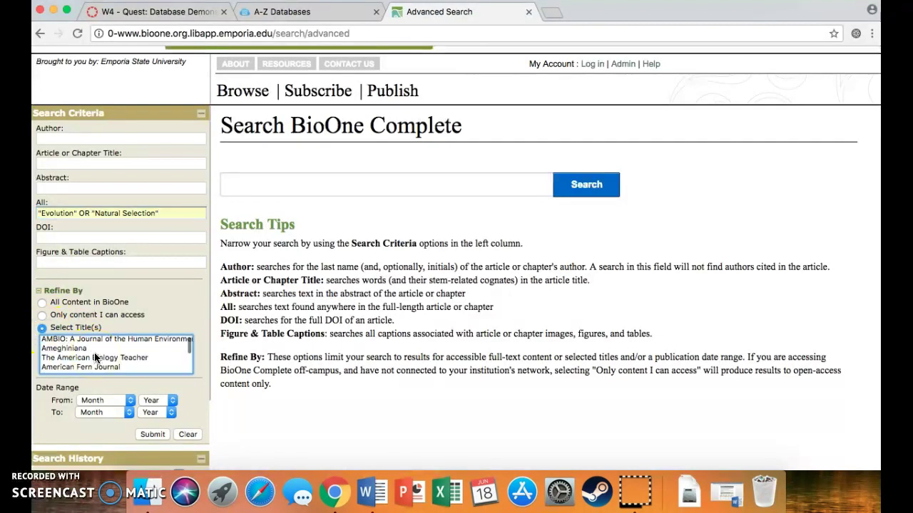
scroll(101, 353, up, 1)
click(107, 353)
scroll(107, 354, down, 5)
scroll(107, 355, down, 10)
scroll(107, 354, down, 3)
click(114, 355)
scroll(114, 350, down, 8)
scroll(114, 350, up, 3)
scroll(114, 350, down, 1)
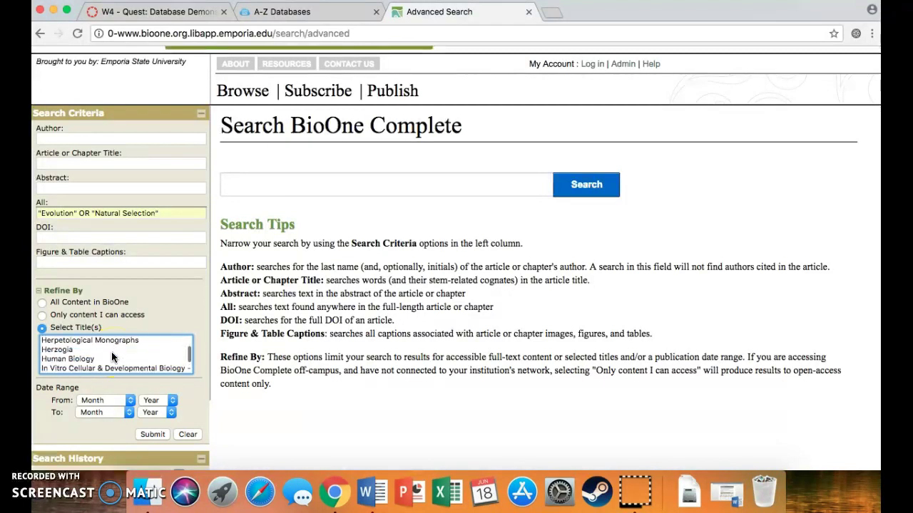
click(91, 359)
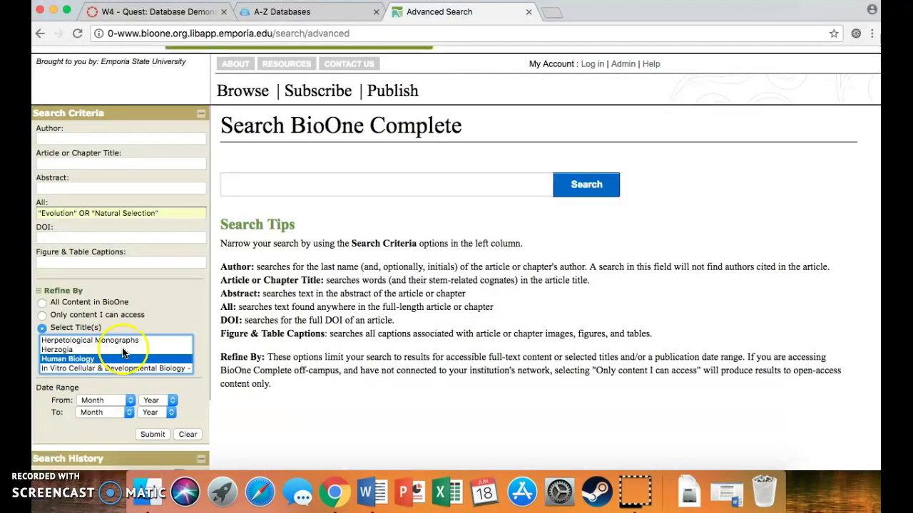
scroll(122, 352, up, 6)
scroll(122, 352, down, 3)
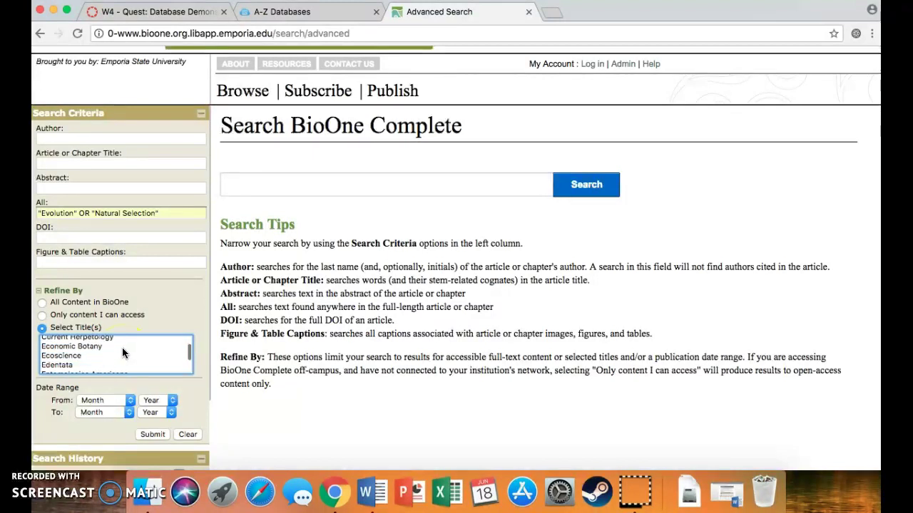
scroll(123, 352, up, 10)
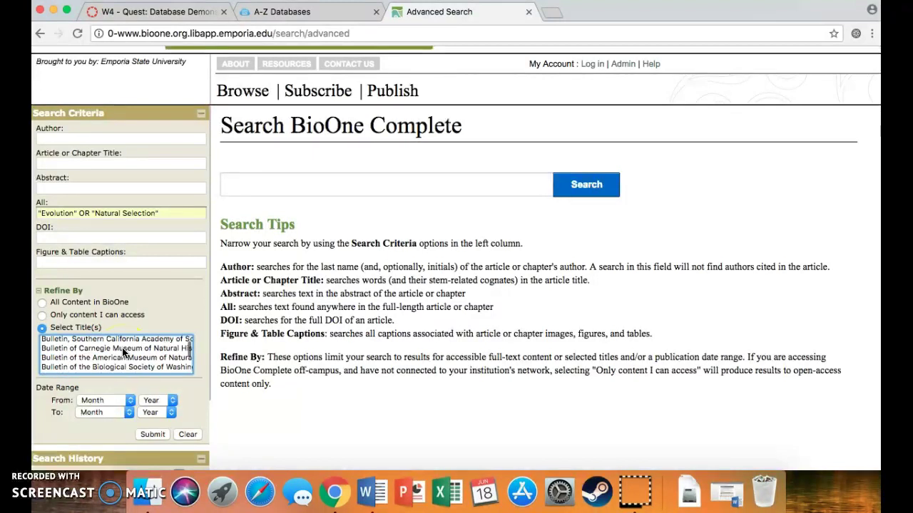
scroll(121, 347, up, 2)
Step: Limit the advanced search's date range to the years 2000 through 2018 and submit the search
click(75, 402)
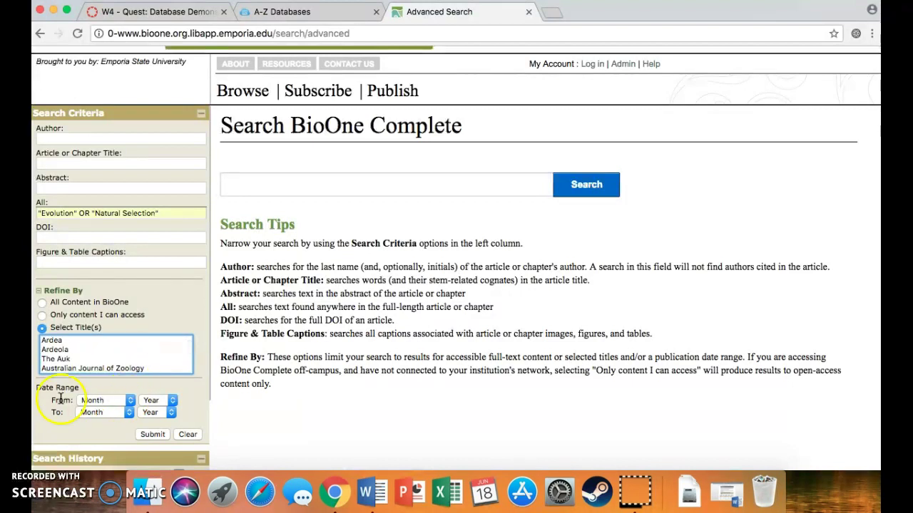
click(155, 401)
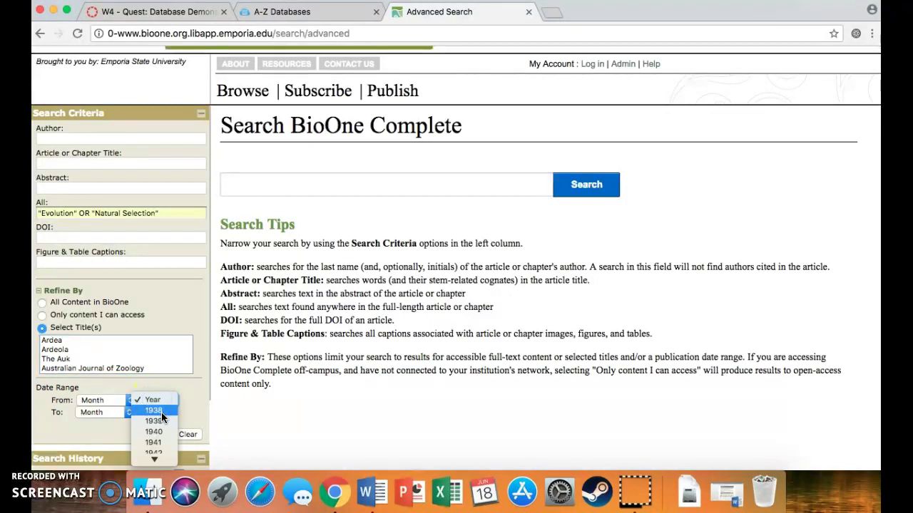
scroll(162, 412, down, 15)
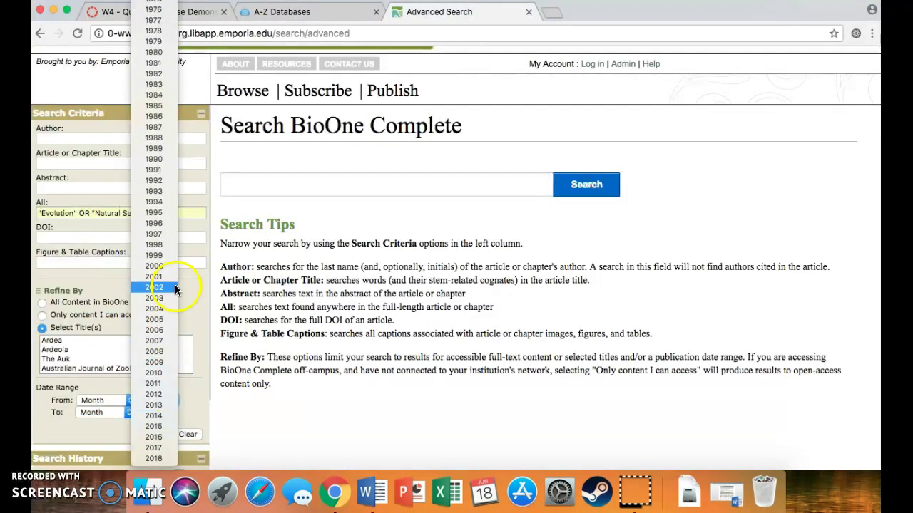
click(162, 266)
click(159, 413)
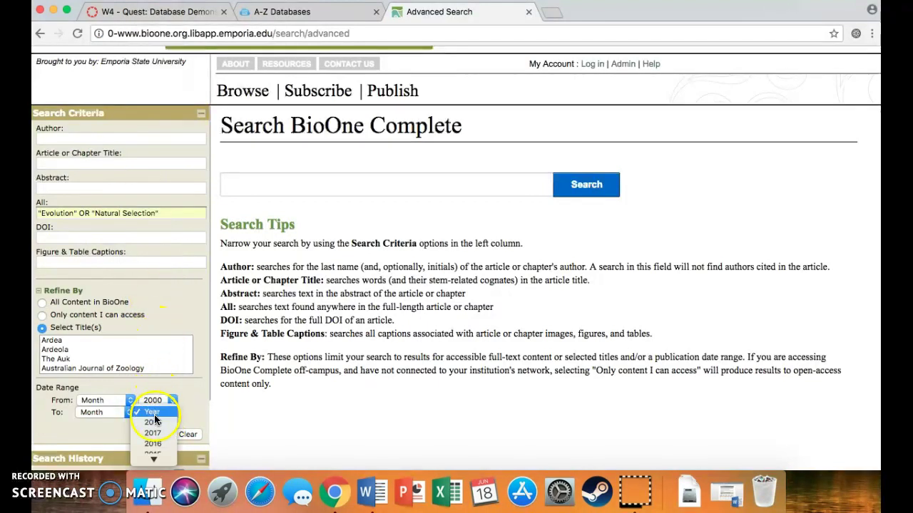
click(154, 422)
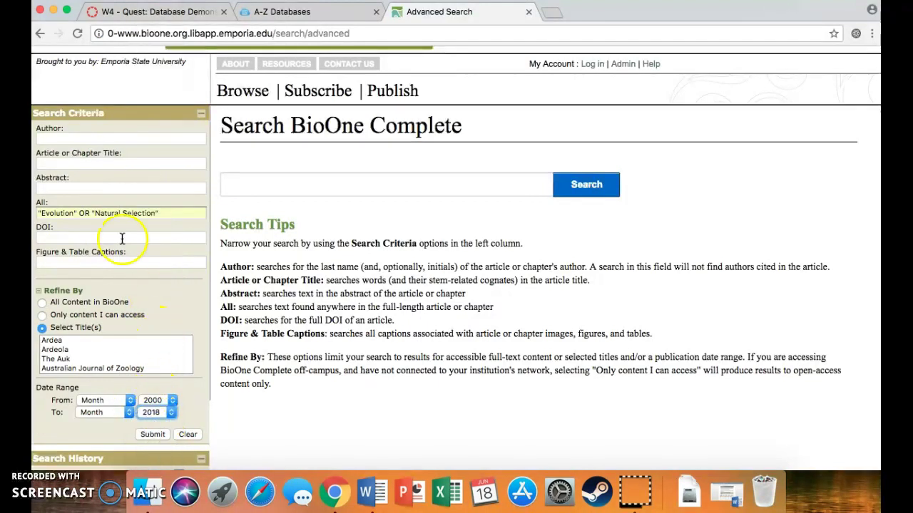
click(160, 435)
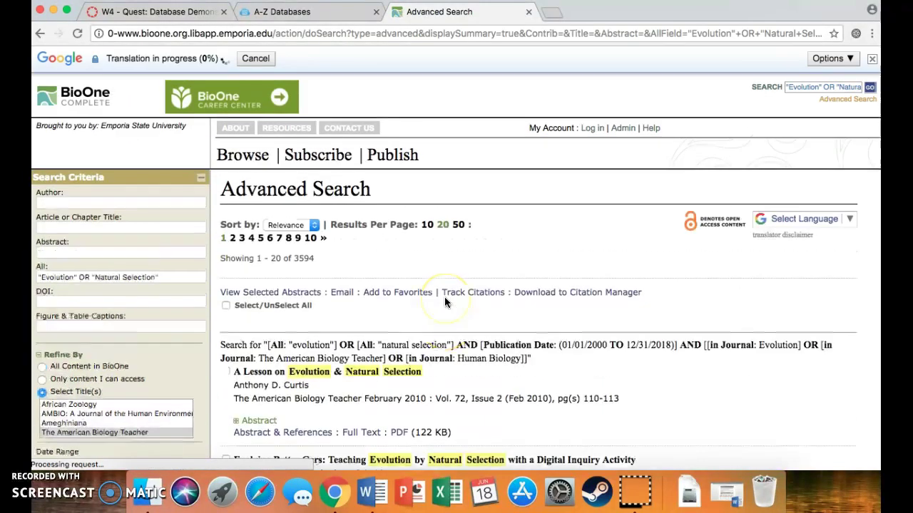
Step: Examine the advanced search results, checking the applied criteria, highlighted search terms, source journals, and the abstract, full-text and PDF options
scroll(382, 378, down, 10)
scroll(384, 385, up, 10)
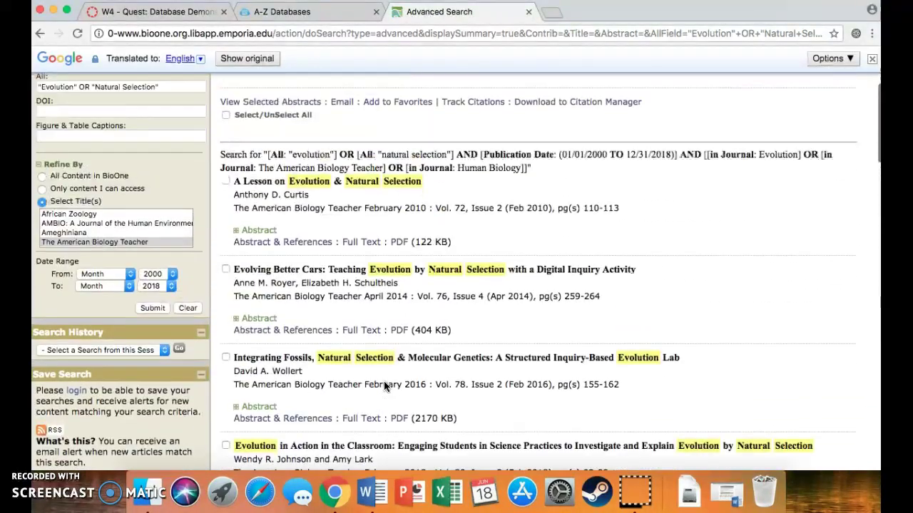
scroll(384, 385, up, 4)
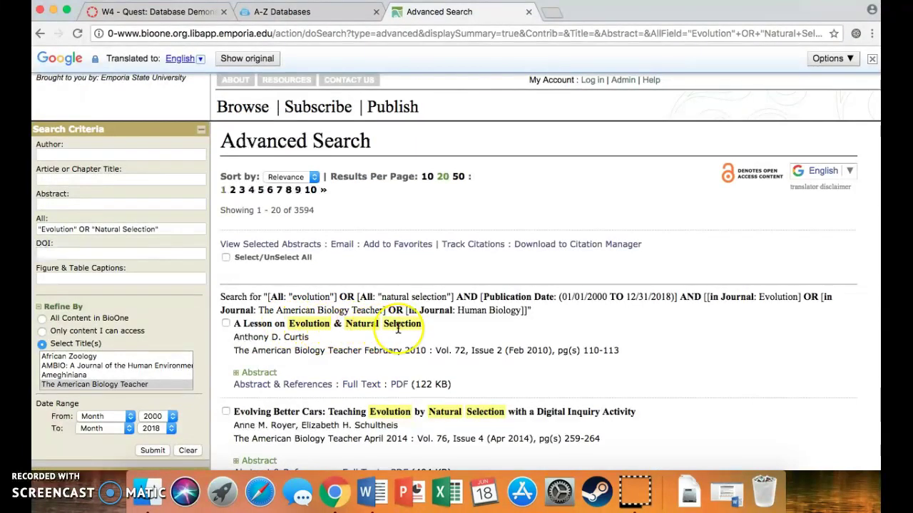
scroll(398, 324, down, 3)
scroll(400, 317, down, 8)
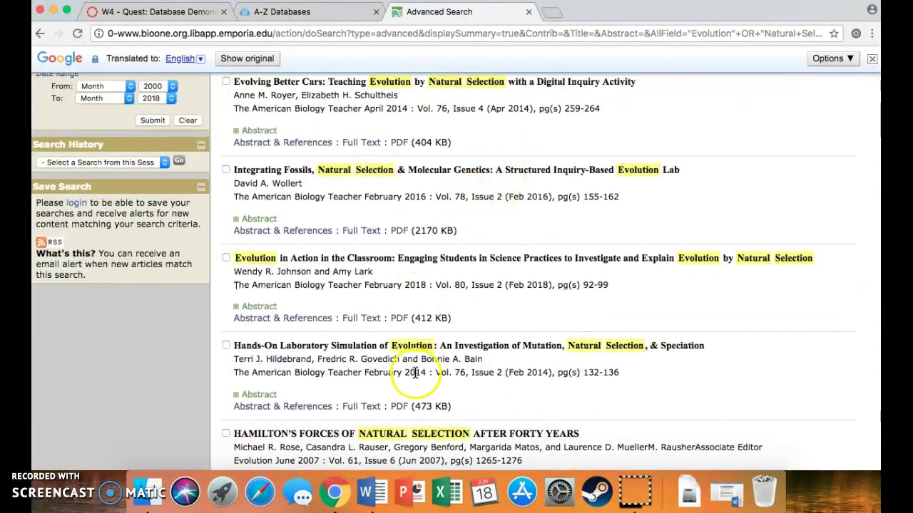
scroll(414, 372, down, 4)
scroll(414, 373, down, 1)
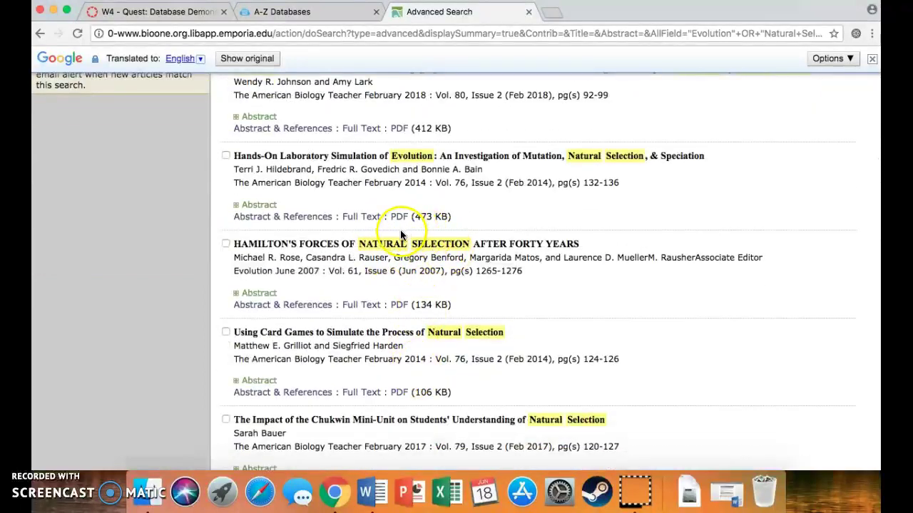
scroll(422, 274, up, 15)
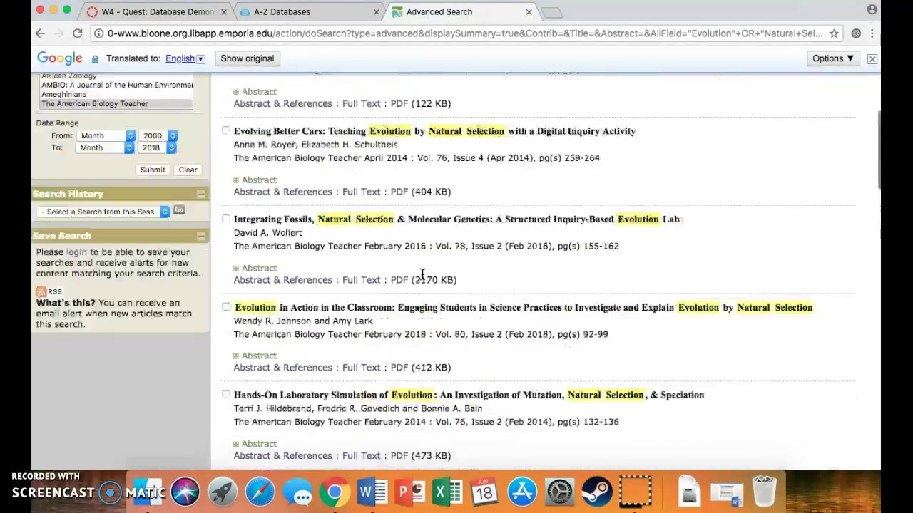
scroll(422, 274, down, 2)
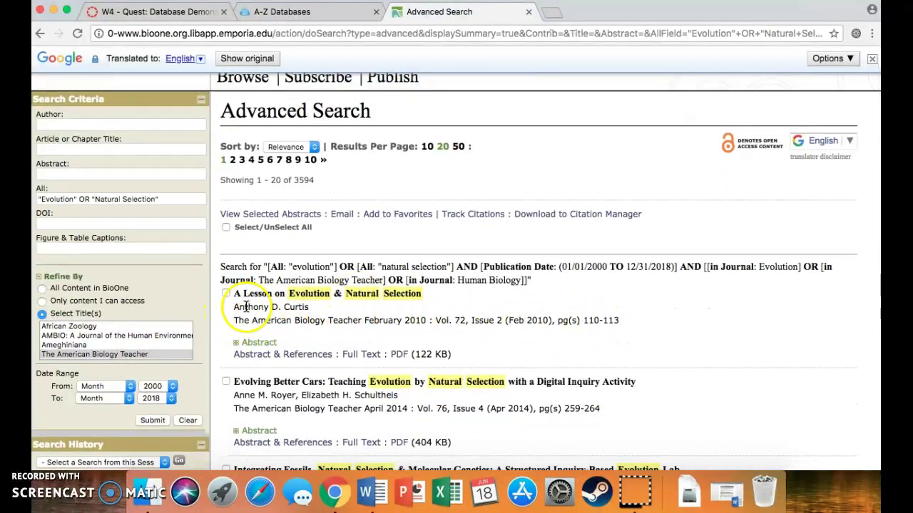
scroll(345, 411, down, 5)
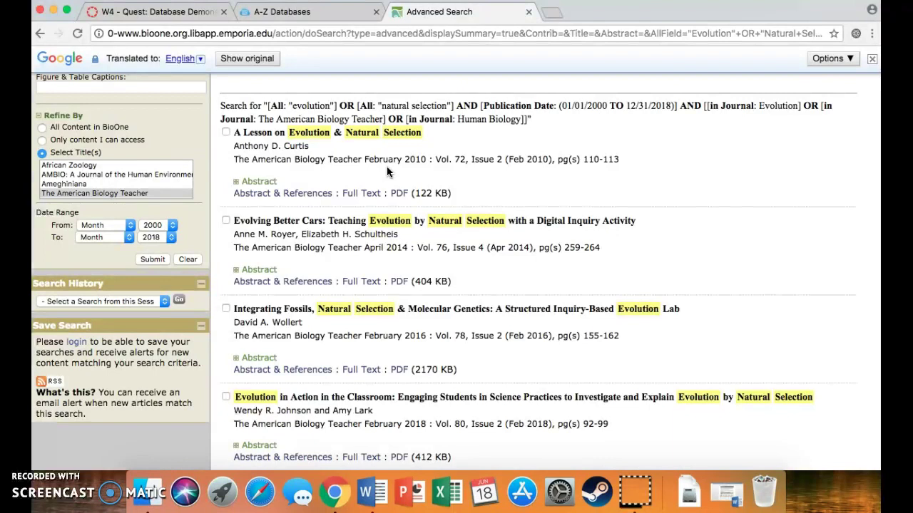
scroll(555, 172, up, 5)
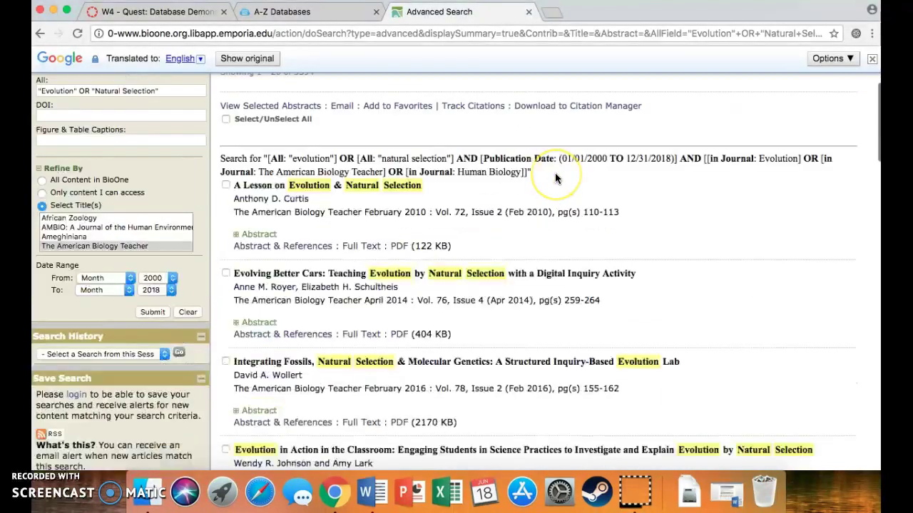
scroll(554, 179, up, 1)
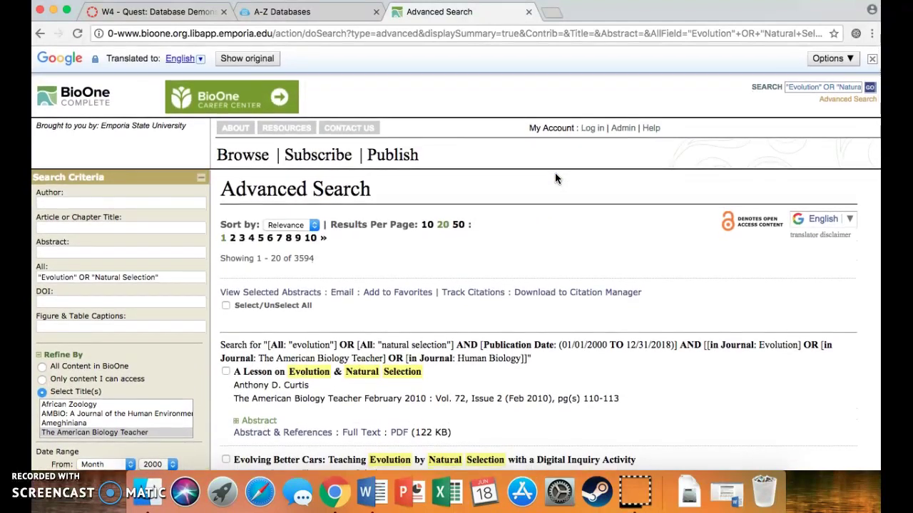
click(617, 180)
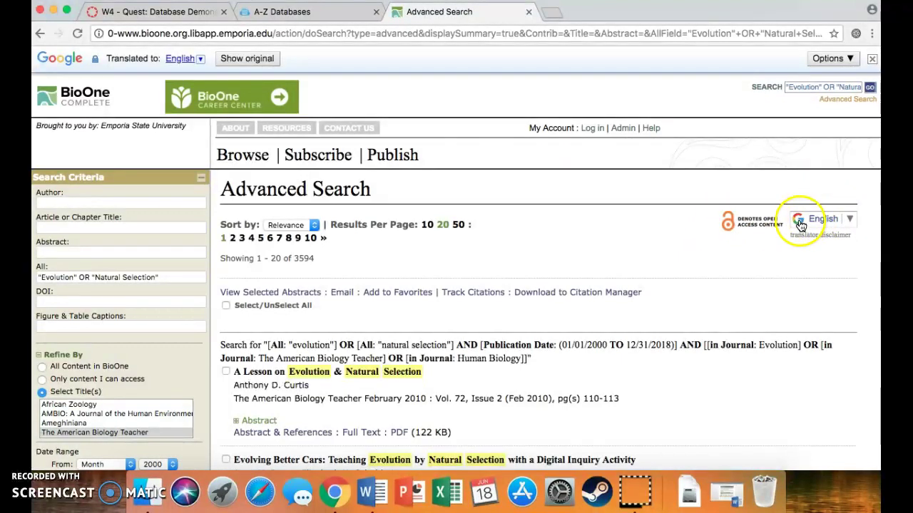
Step: Translate the search results page into Spanish and look over its translated navigation
click(826, 219)
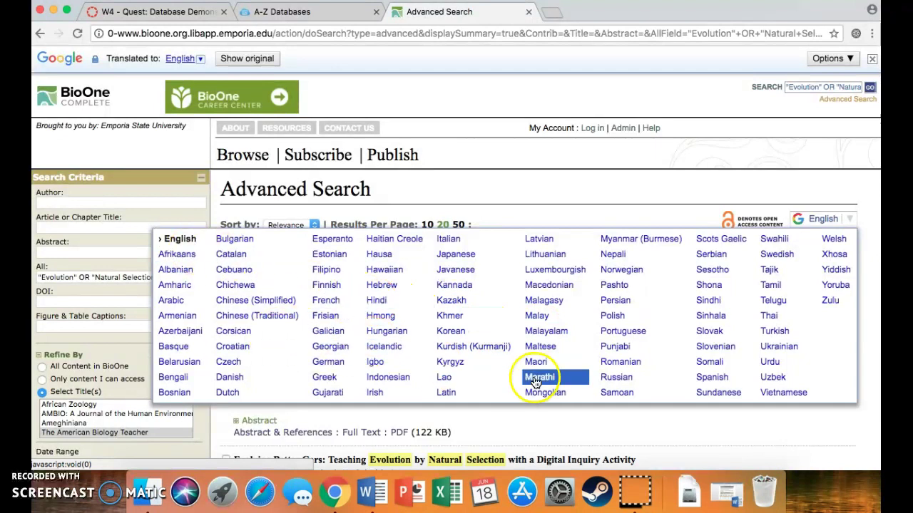
click(713, 378)
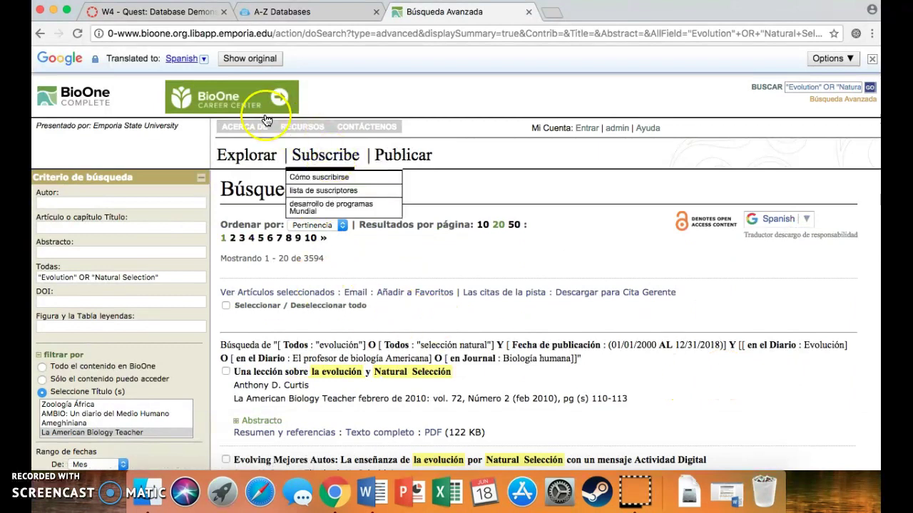
mouse_move(273, 215)
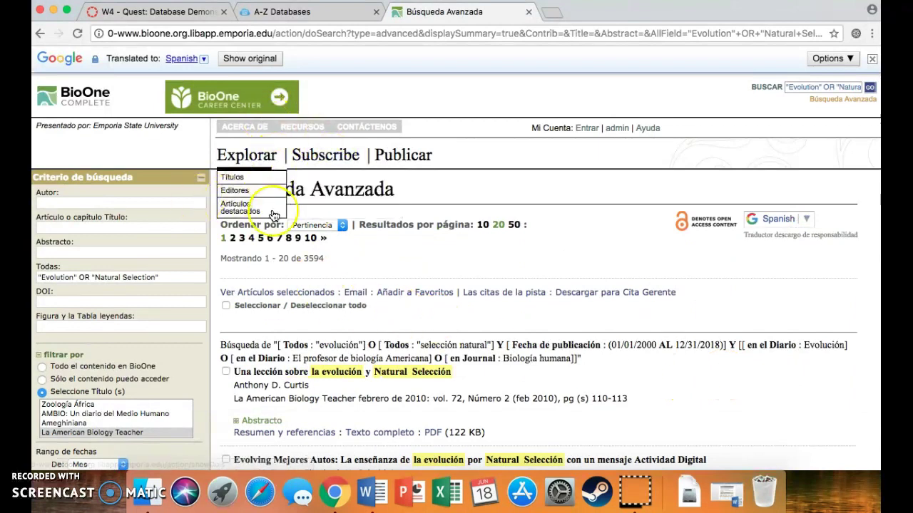
Step: Translate the search results page into Ukrainian and switch it back to English
click(791, 223)
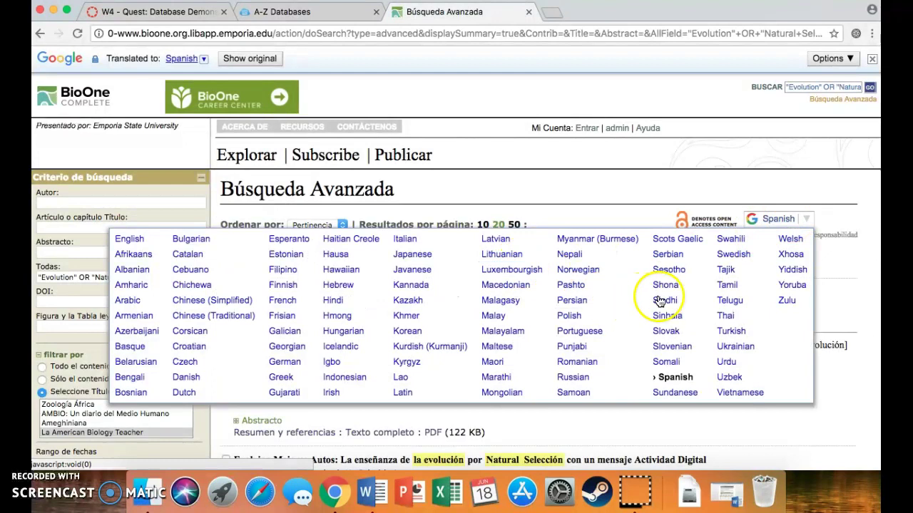
click(736, 351)
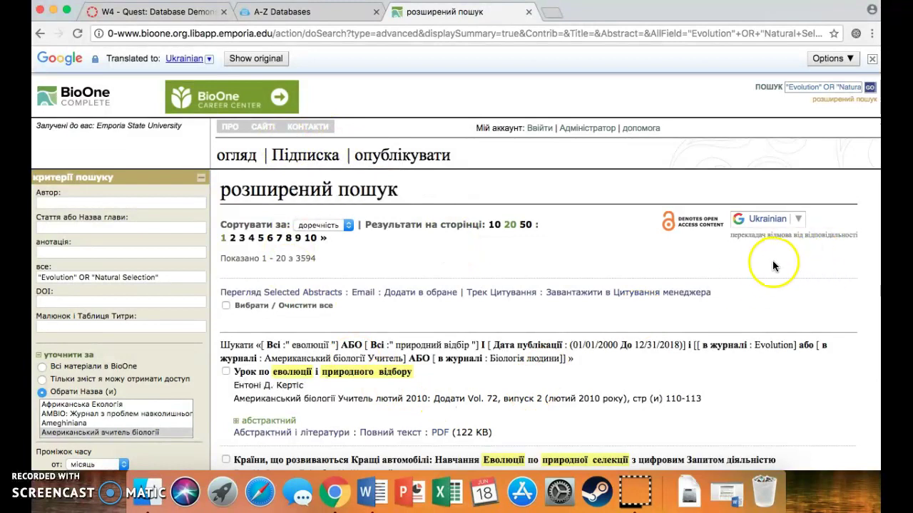
click(777, 221)
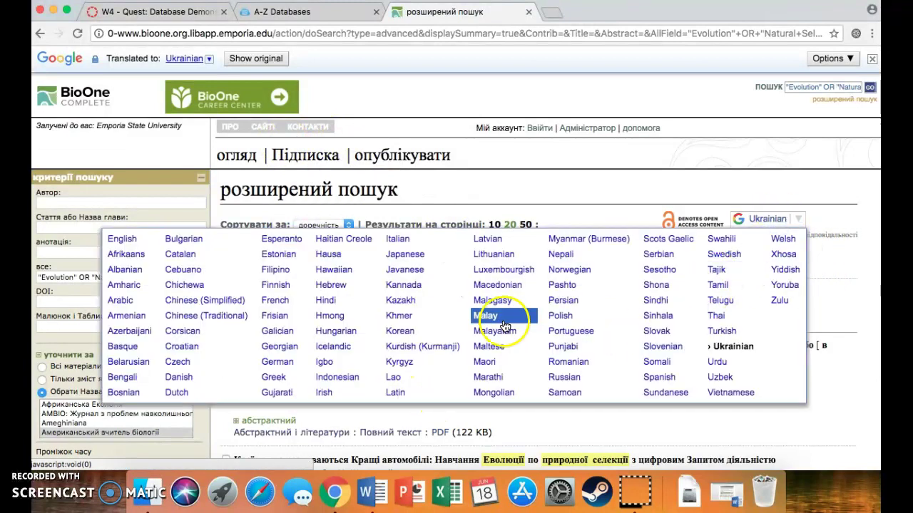
click(125, 245)
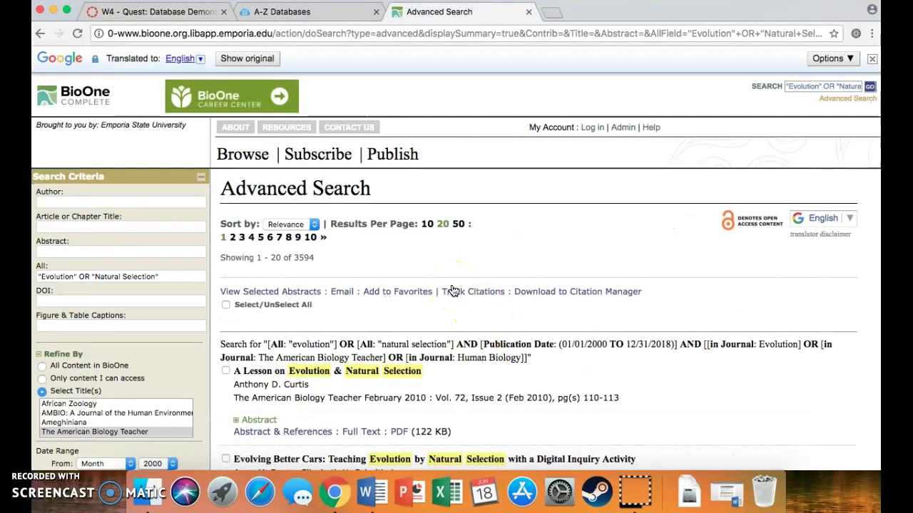
Step: Review the options above the article list and browse further down through the listed articles
scroll(453, 290, down, 3)
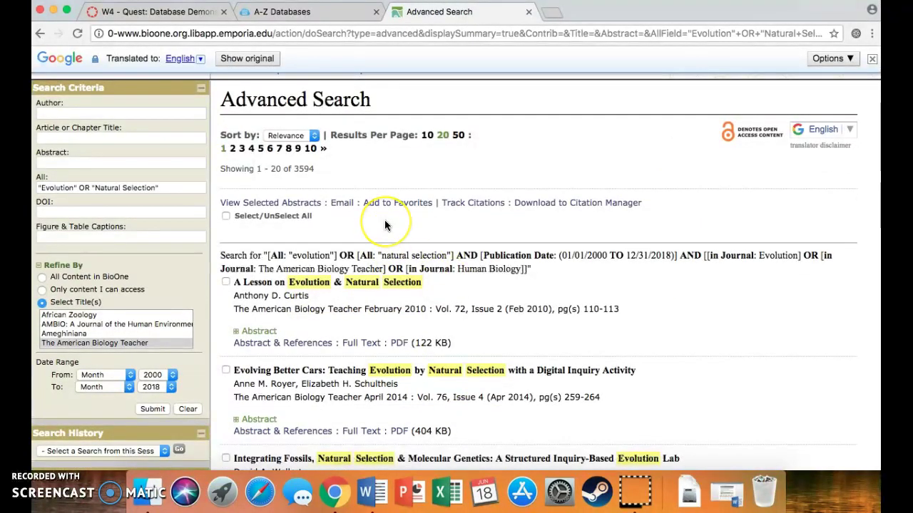
scroll(384, 225, up, 3)
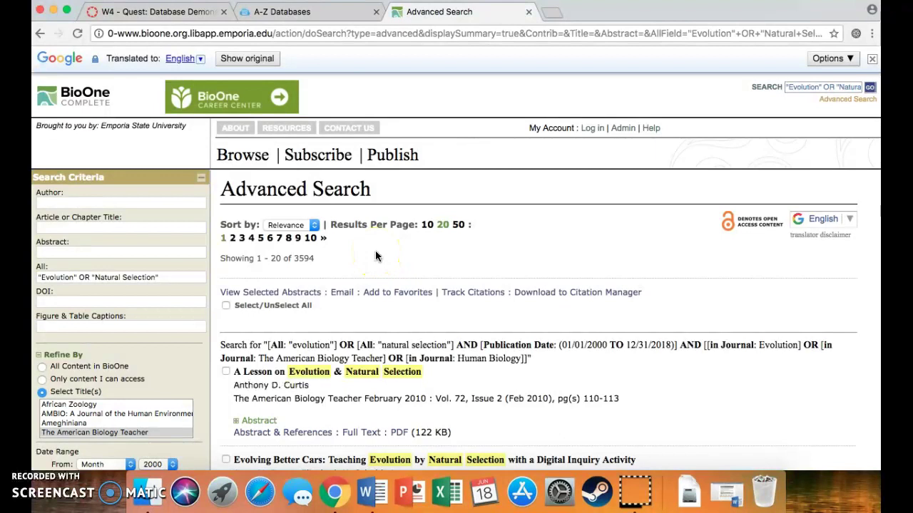
scroll(375, 256, down, 5)
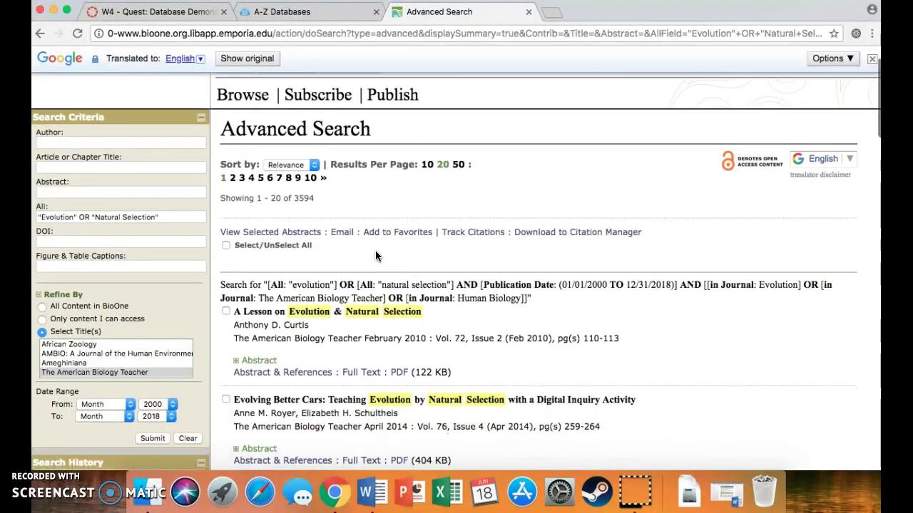
scroll(375, 255, down, 12)
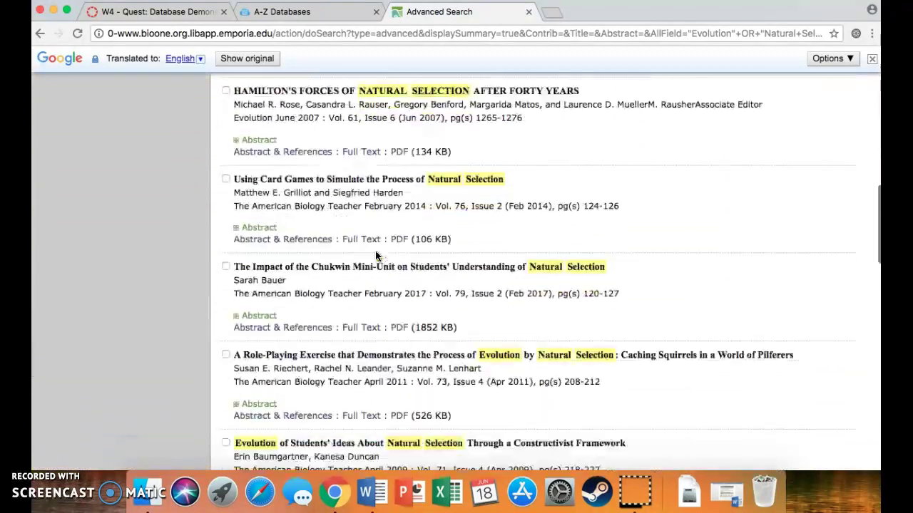